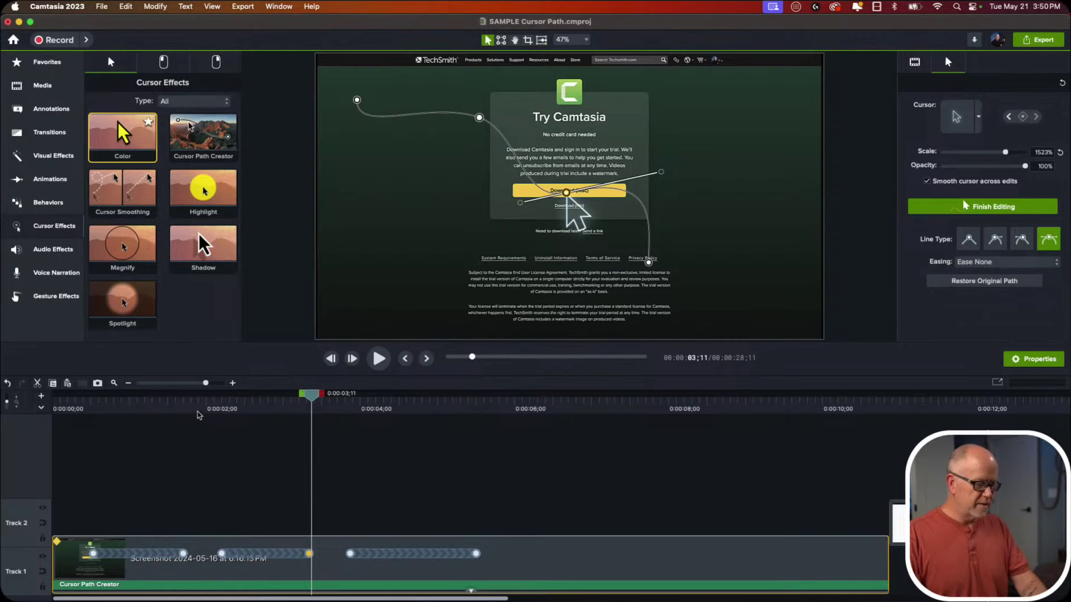
# Drag the preview/timeline divider down until Voice Narration appears in the left tool tabs.
pyautogui.click(201, 410)
pyautogui.press('space')
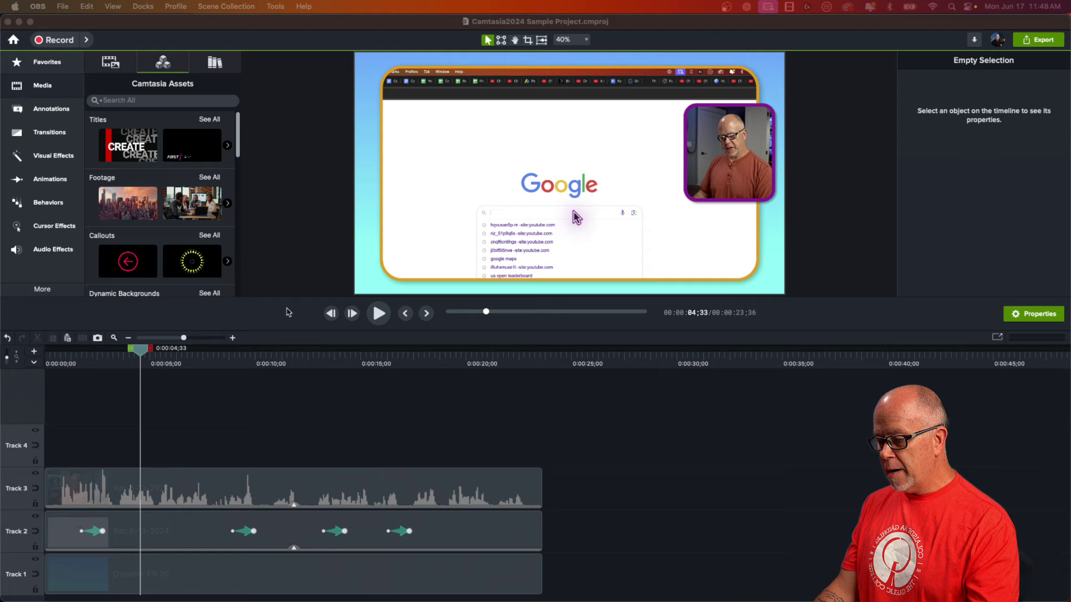
pyautogui.click(288, 330)
pyautogui.moveTo(289, 330)
pyautogui.mouseDown()
pyautogui.moveTo(291, 239)
pyautogui.moveTo(289, 347)
pyautogui.mouseUp()
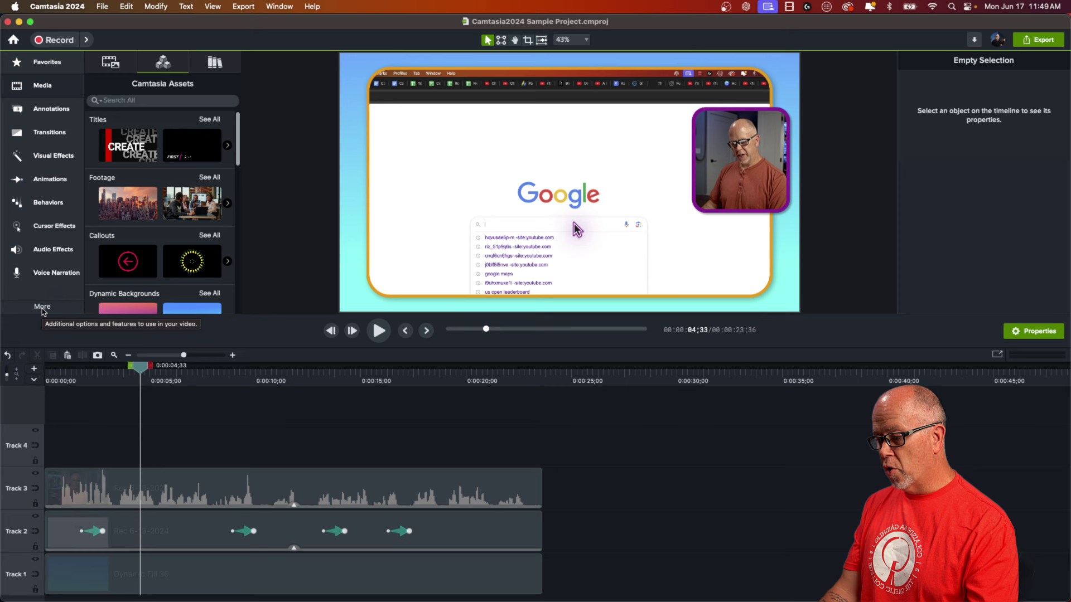
# Preview Gesture Effects from the More list, then open the Voice Narration panel instead.
pyautogui.click(42, 308)
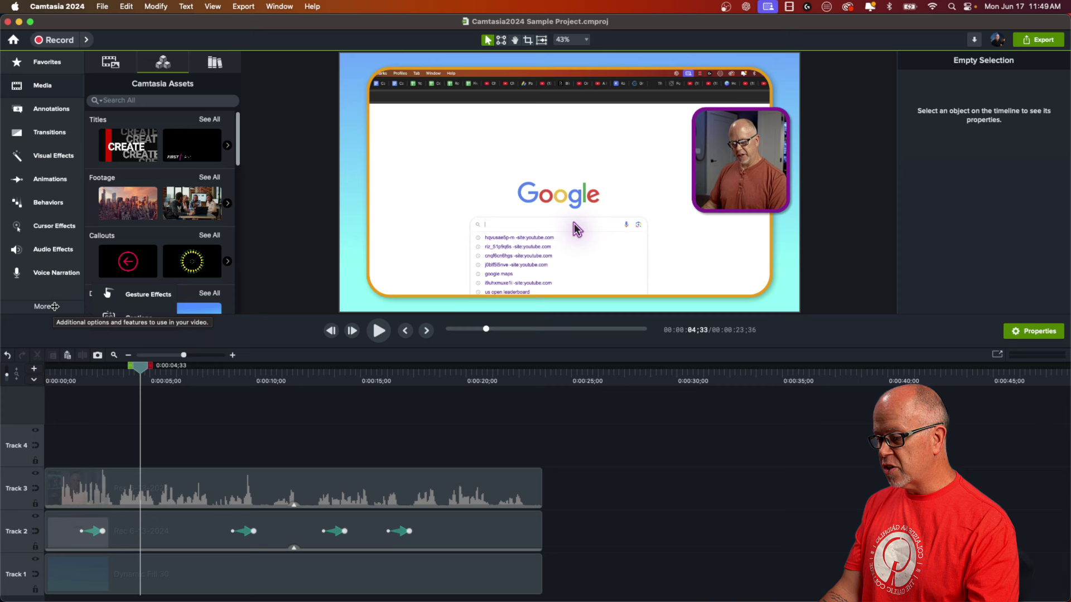
pyautogui.click(55, 306)
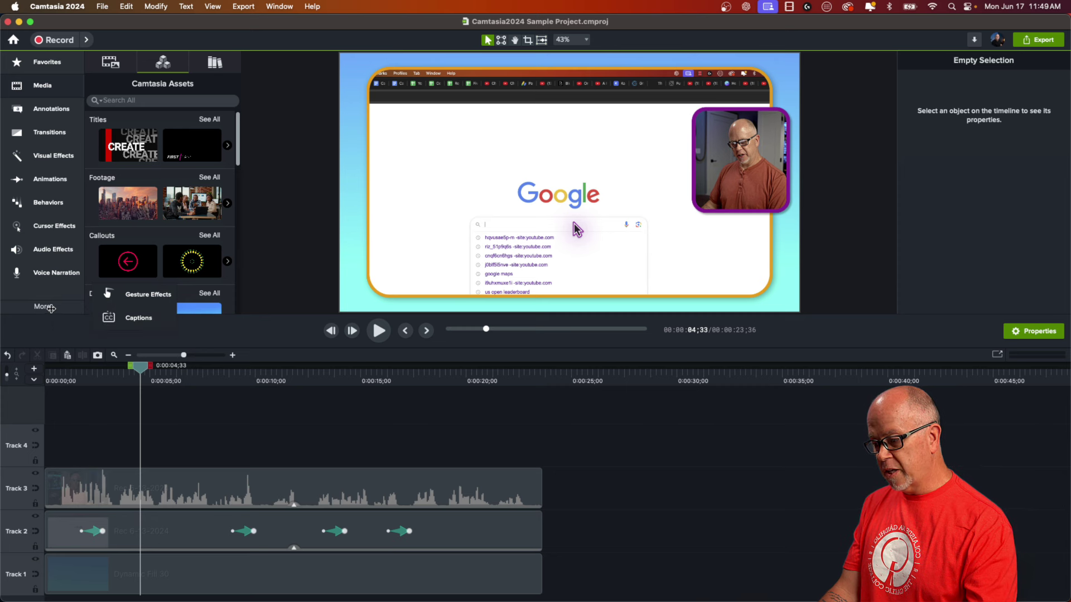
pyautogui.click(56, 308)
pyautogui.click(144, 296)
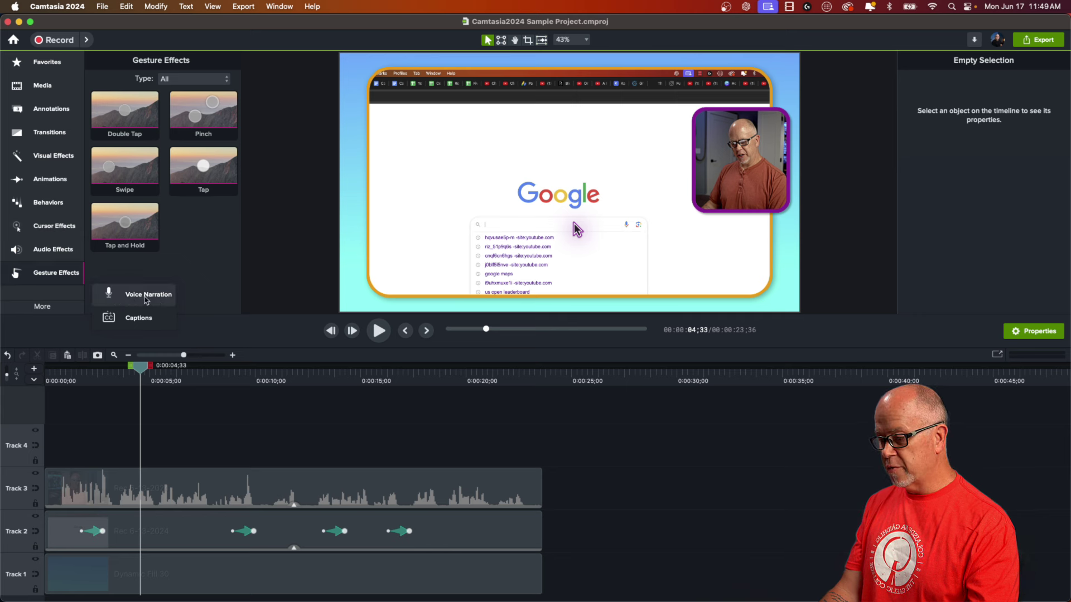
pyautogui.click(144, 296)
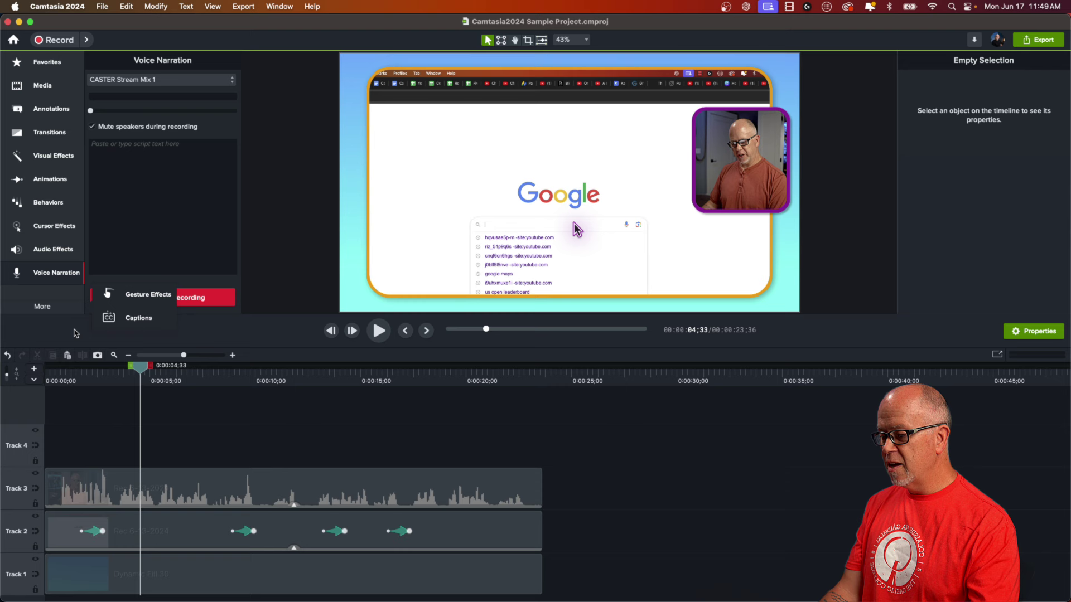
pyautogui.click(58, 333)
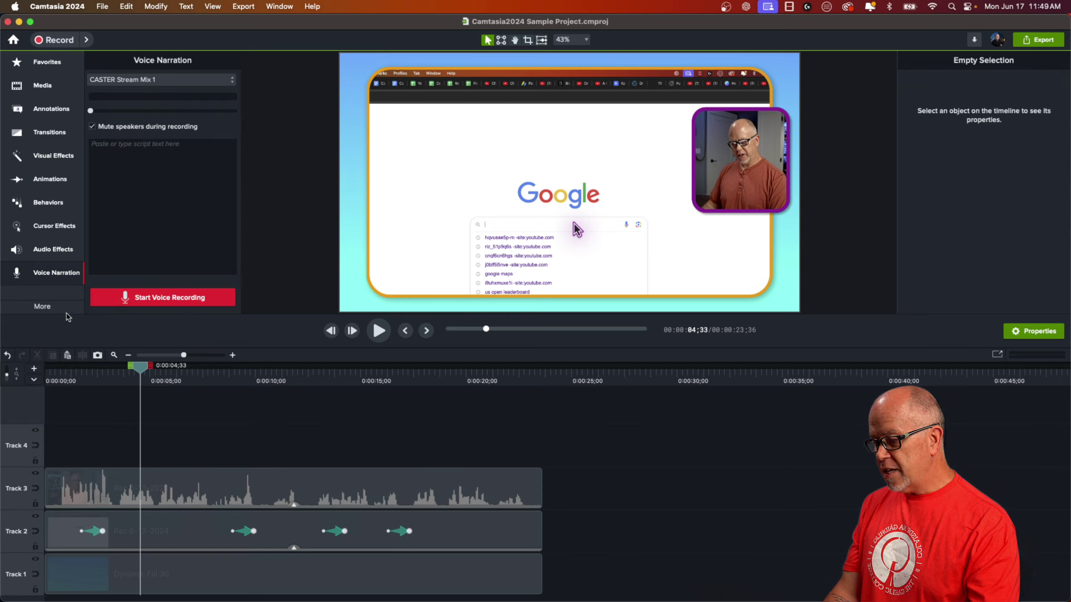
# Test the divider height, then enlarge the preview until Gesture Effects and Captions show without overflow.
pyautogui.moveTo(282, 354); pyautogui.dragTo(283, 393)
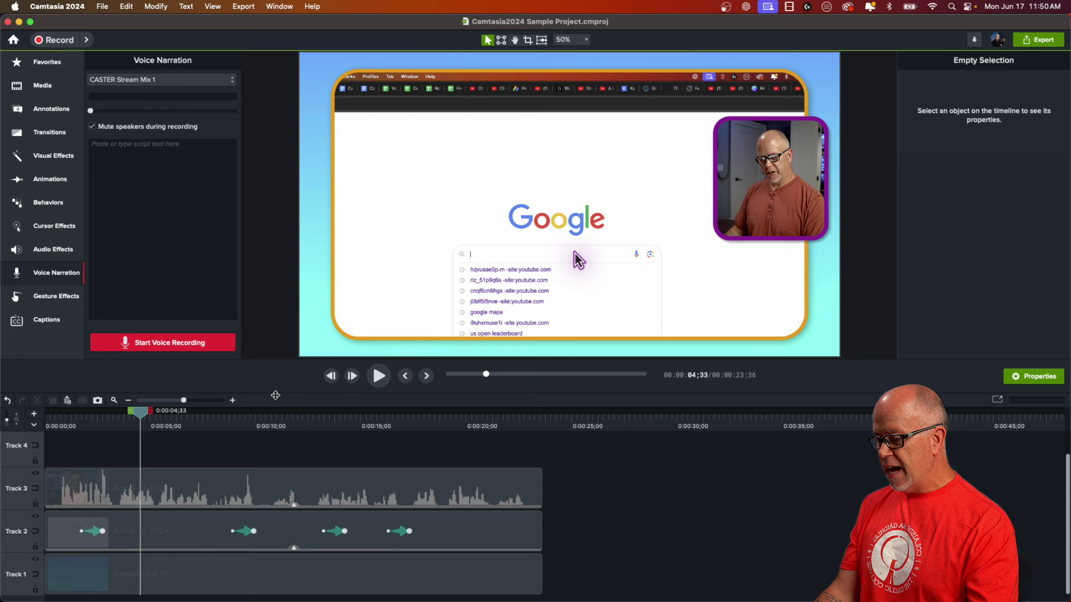
pyautogui.moveTo(272, 393); pyautogui.dragTo(273, 313)
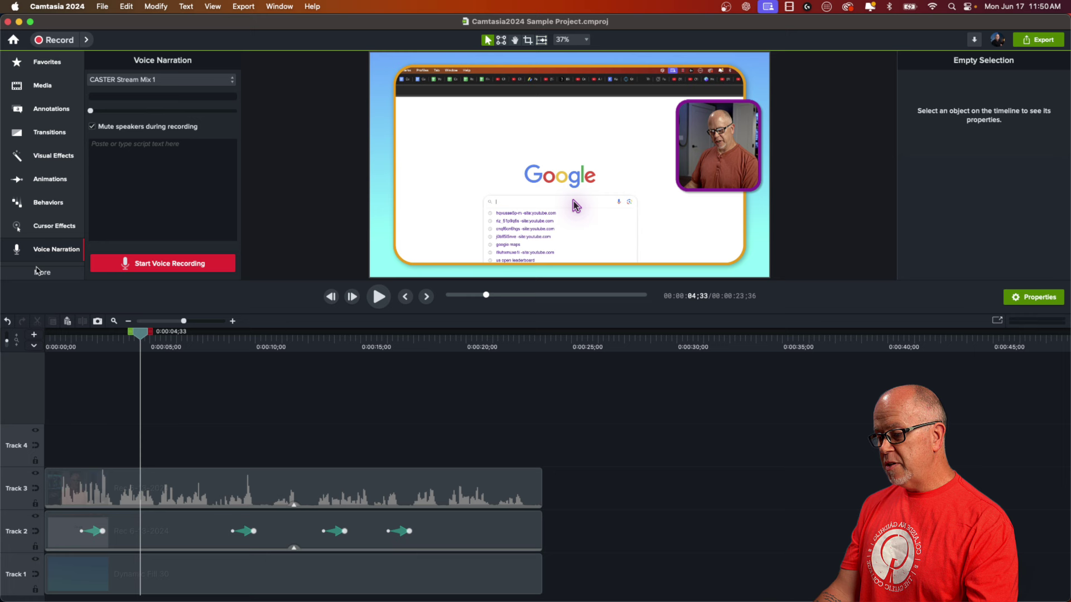
pyautogui.click(42, 272)
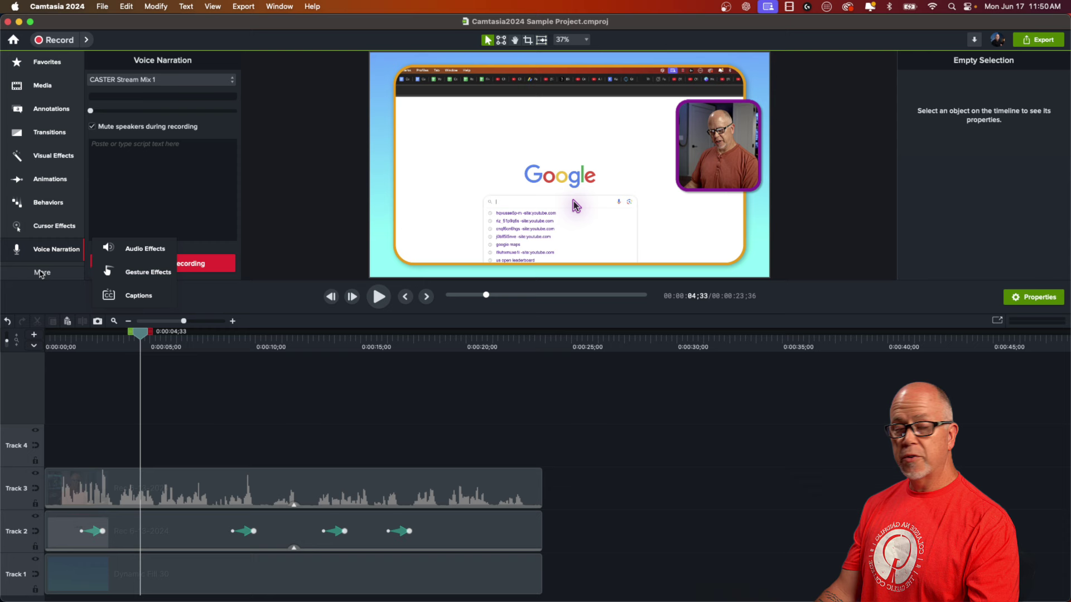
pyautogui.click(41, 272)
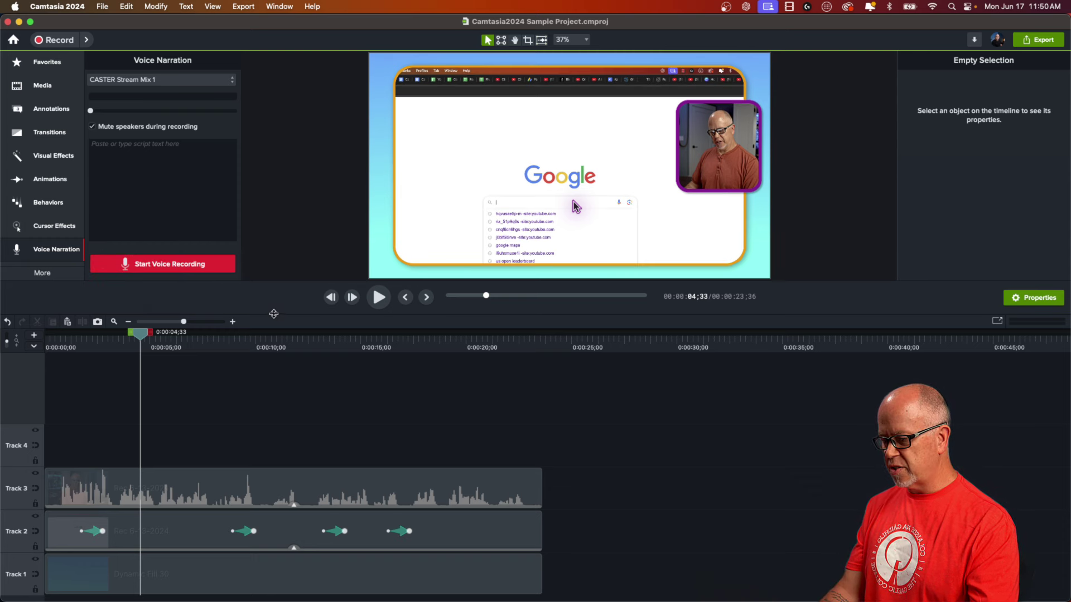
pyautogui.moveTo(274, 314); pyautogui.dragTo(274, 399)
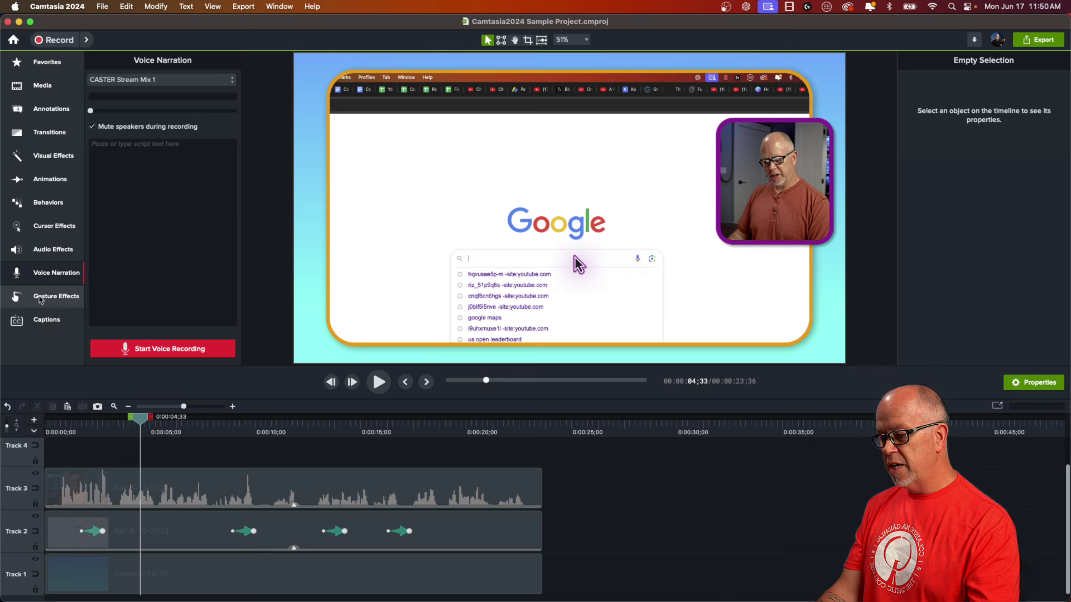
# Place Gesture Effects directly under Media, then raise the divider to shrink the preview.
pyautogui.moveTo(40, 300); pyautogui.dragTo(47, 90)
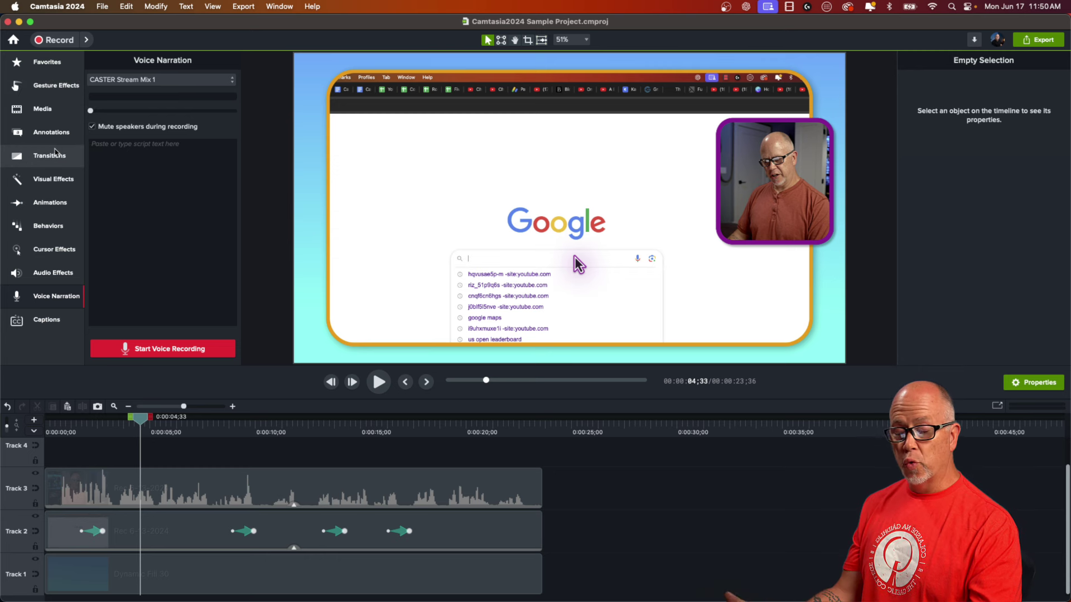
pyautogui.moveTo(43, 109); pyautogui.dragTo(52, 306)
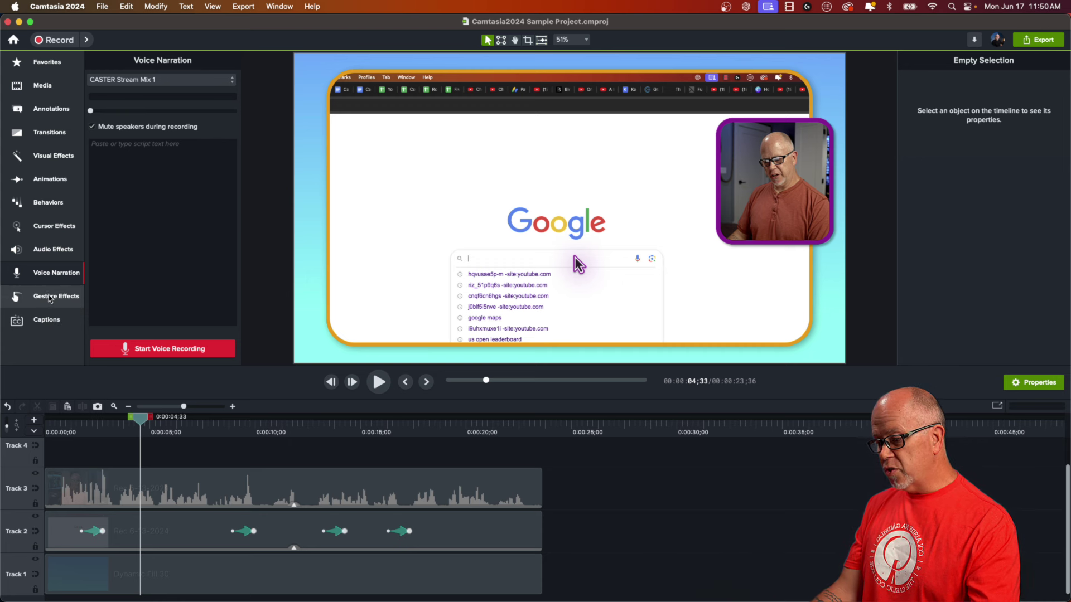
pyautogui.moveTo(50, 300); pyautogui.dragTo(52, 109)
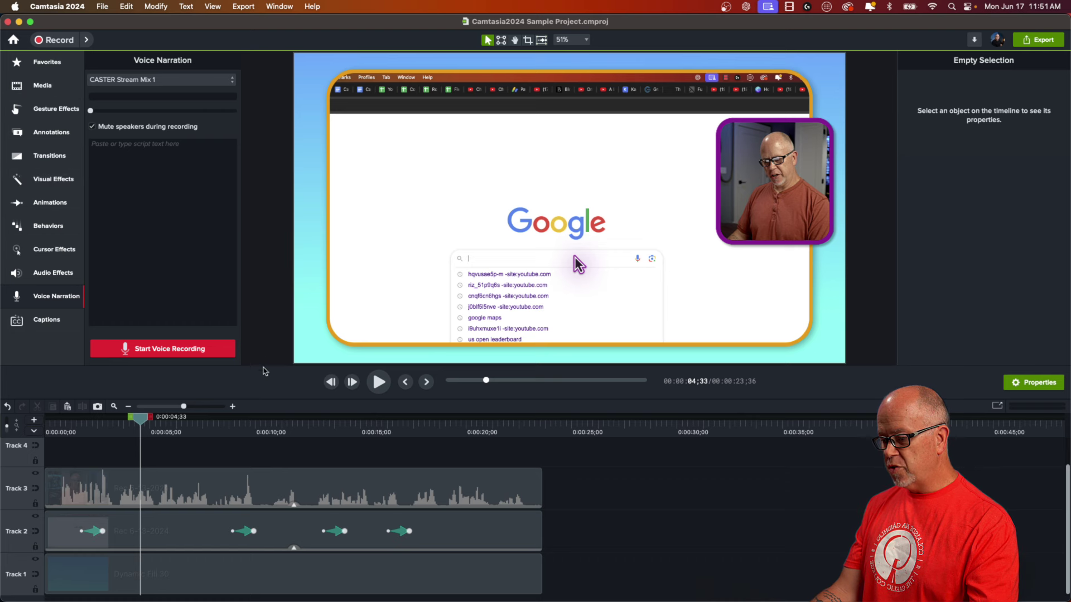
pyautogui.moveTo(268, 402); pyautogui.dragTo(268, 268)
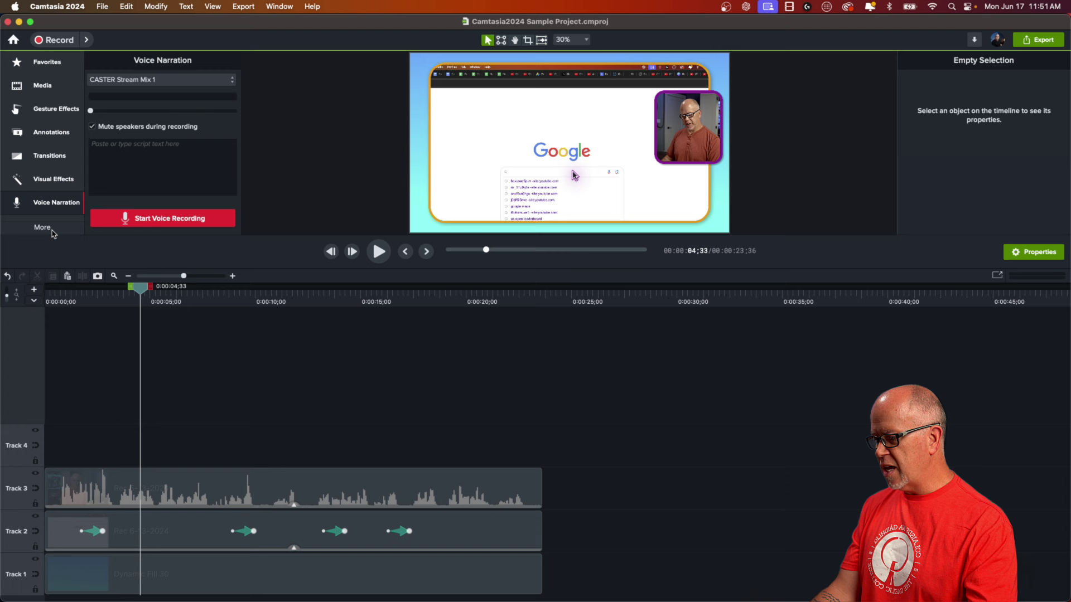
# Pull Behaviors from the More list into the toolbar right below Favorites.
pyautogui.click(46, 230)
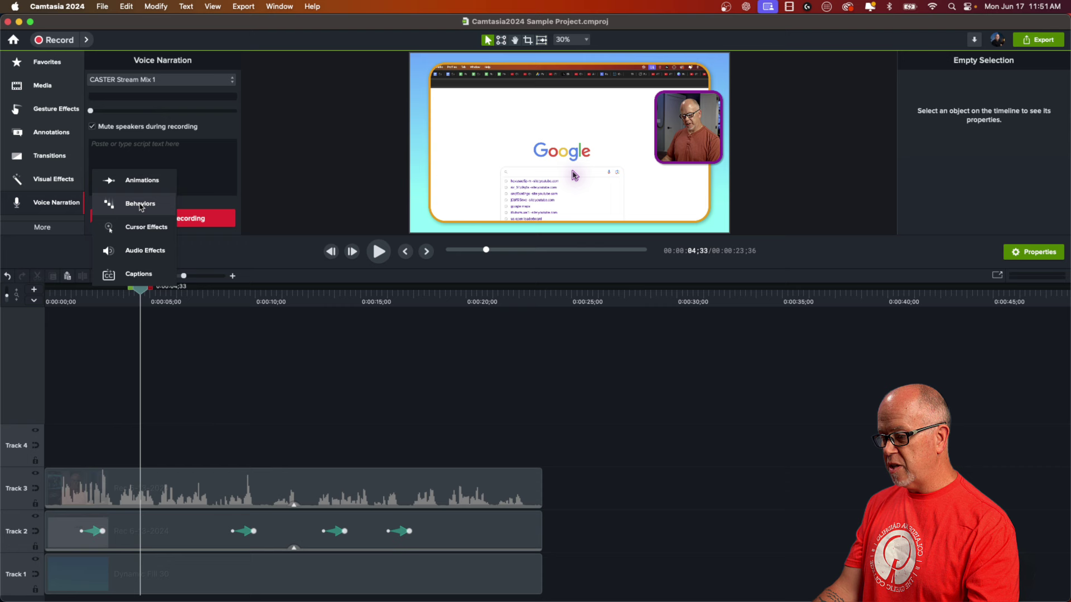
pyautogui.moveTo(140, 207)
pyautogui.mouseDown()
pyautogui.moveTo(120, 206)
pyautogui.moveTo(61, 158)
pyautogui.moveTo(52, 126)
pyautogui.moveTo(148, 207)
pyautogui.moveTo(52, 90)
pyautogui.mouseUp()
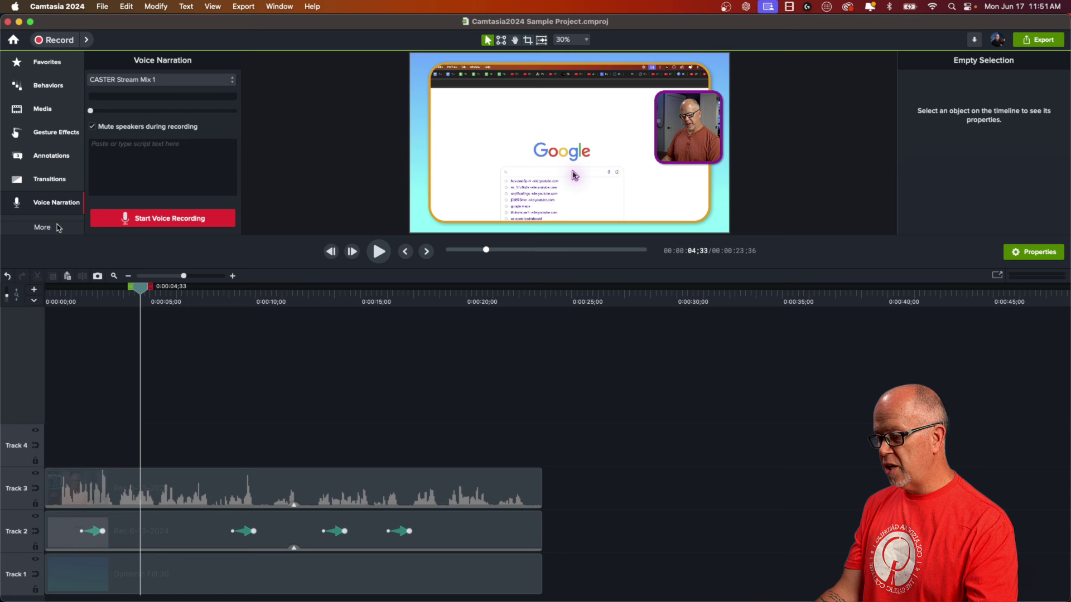
pyautogui.click(55, 229)
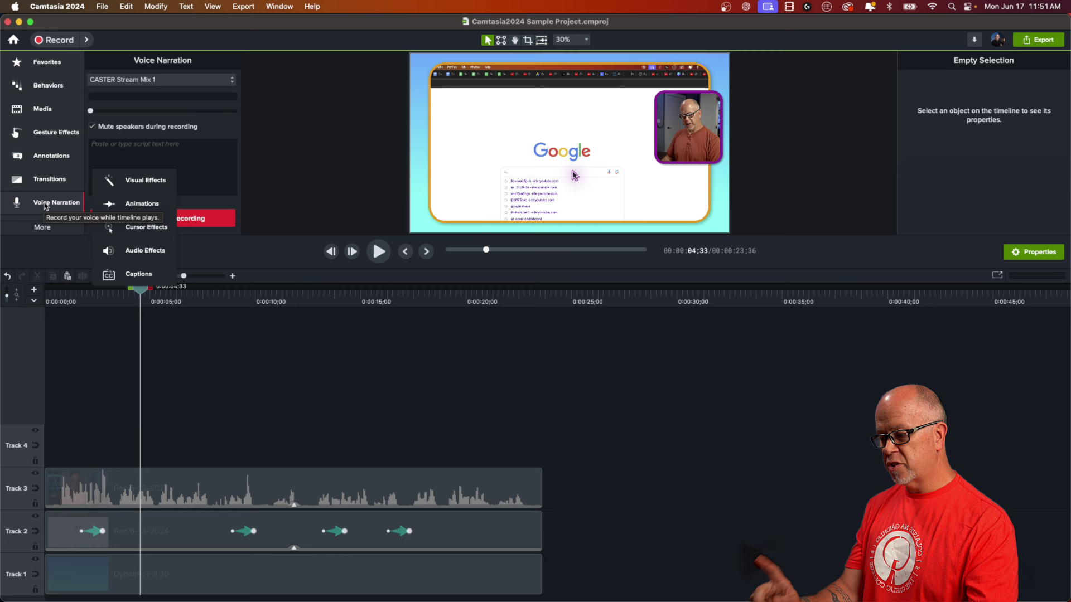
pyautogui.moveTo(139, 208); pyautogui.dragTo(52, 111)
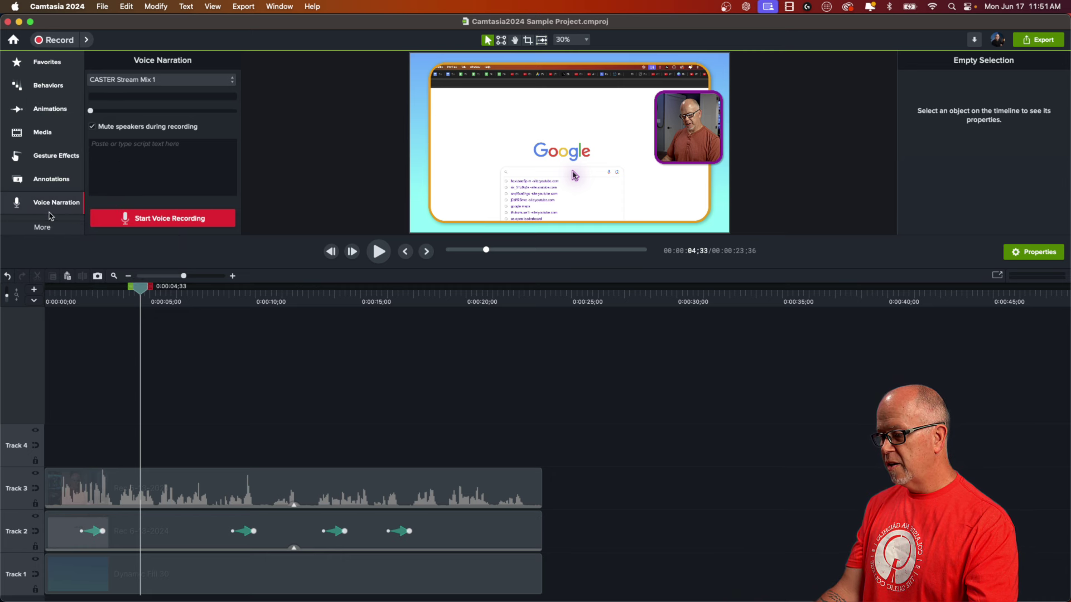
pyautogui.click(45, 229)
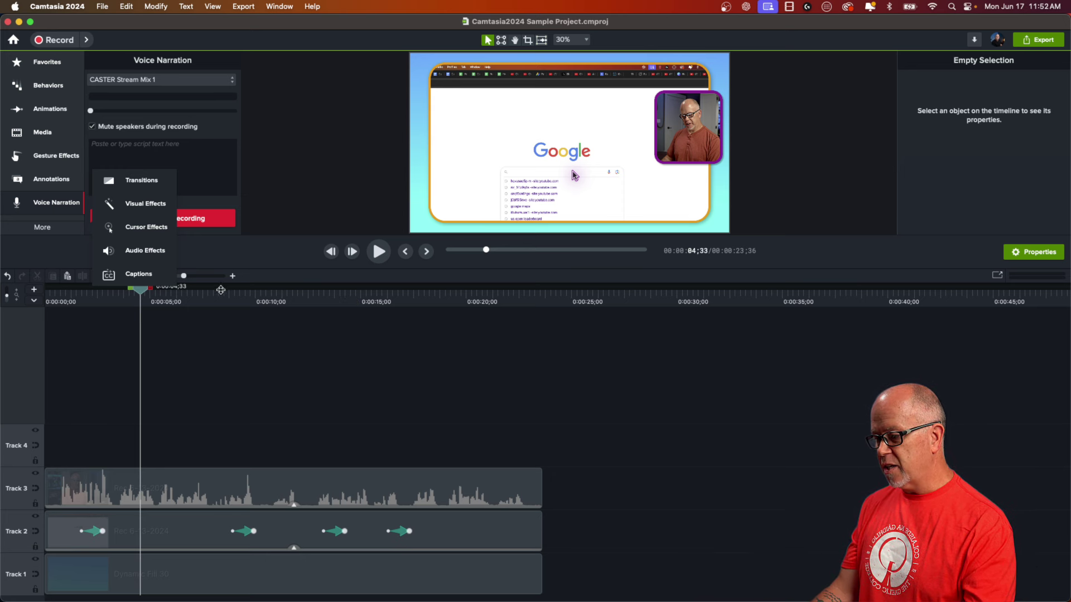
pyautogui.click(46, 233)
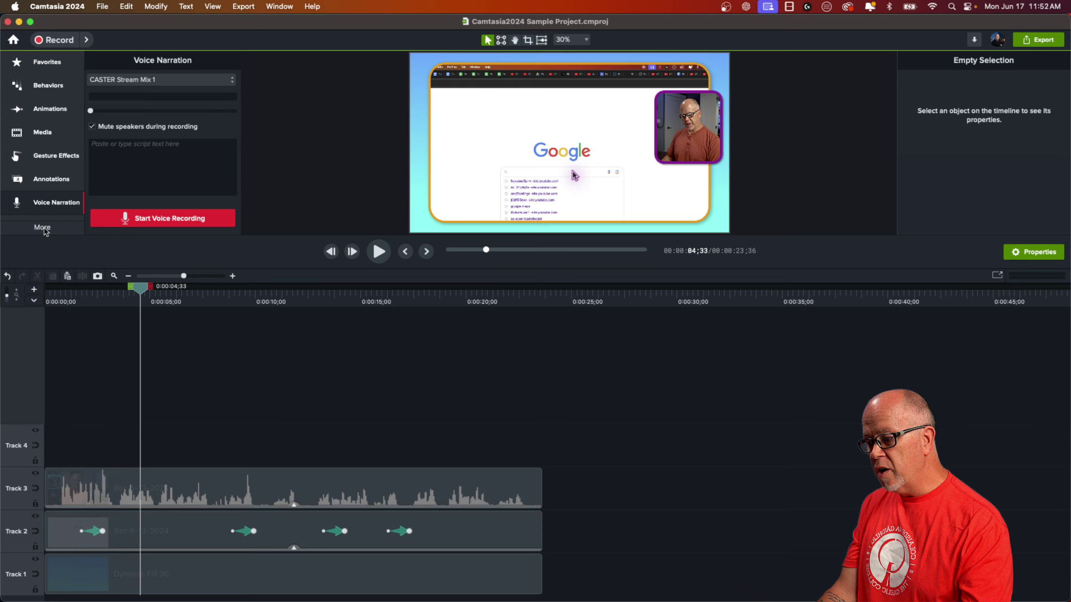
pyautogui.click(44, 232)
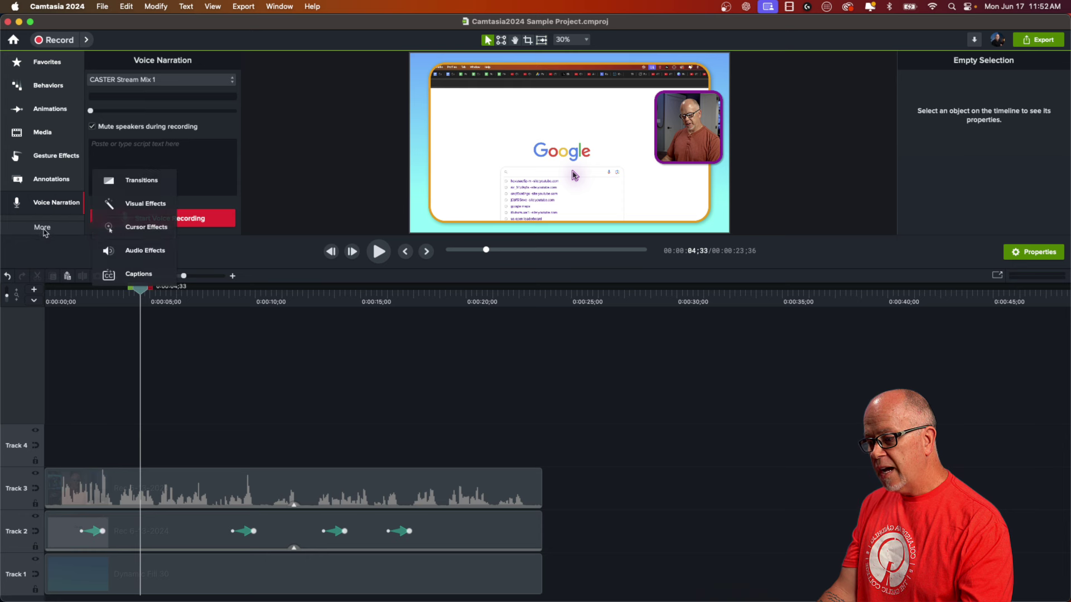
pyautogui.click(284, 275)
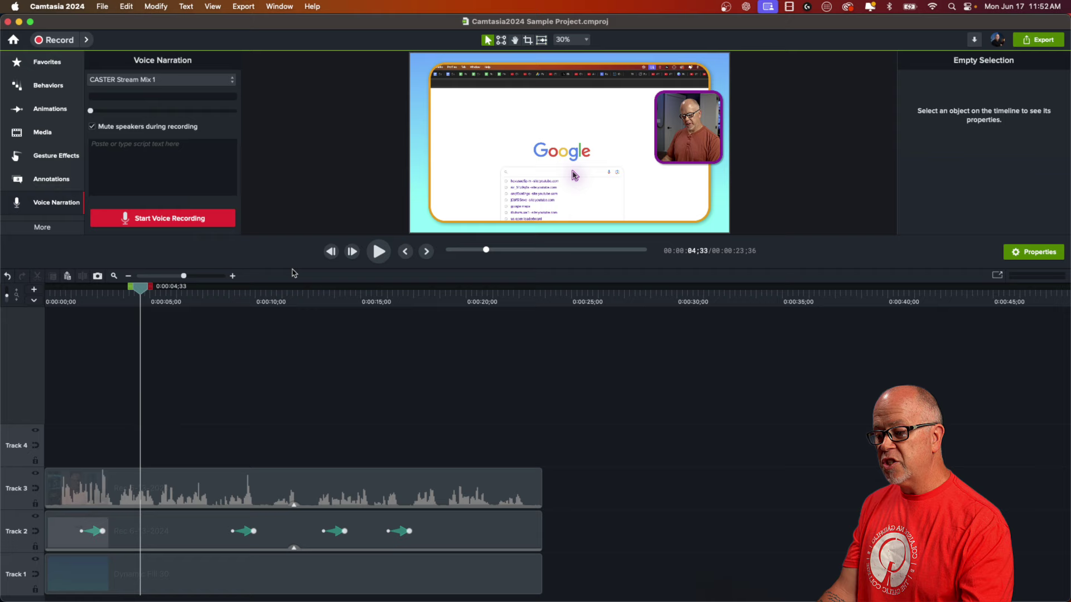
pyautogui.moveTo(294, 275); pyautogui.dragTo(333, 401)
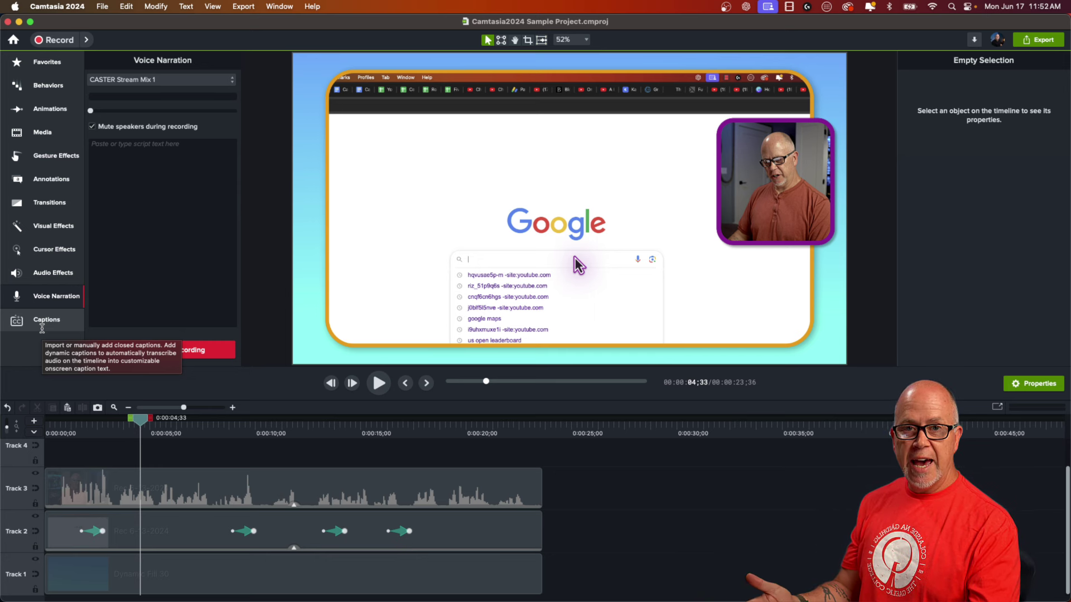
# Open Transitions, scroll the gallery, try searching 'is', then clear the search box.
pyautogui.click(52, 206)
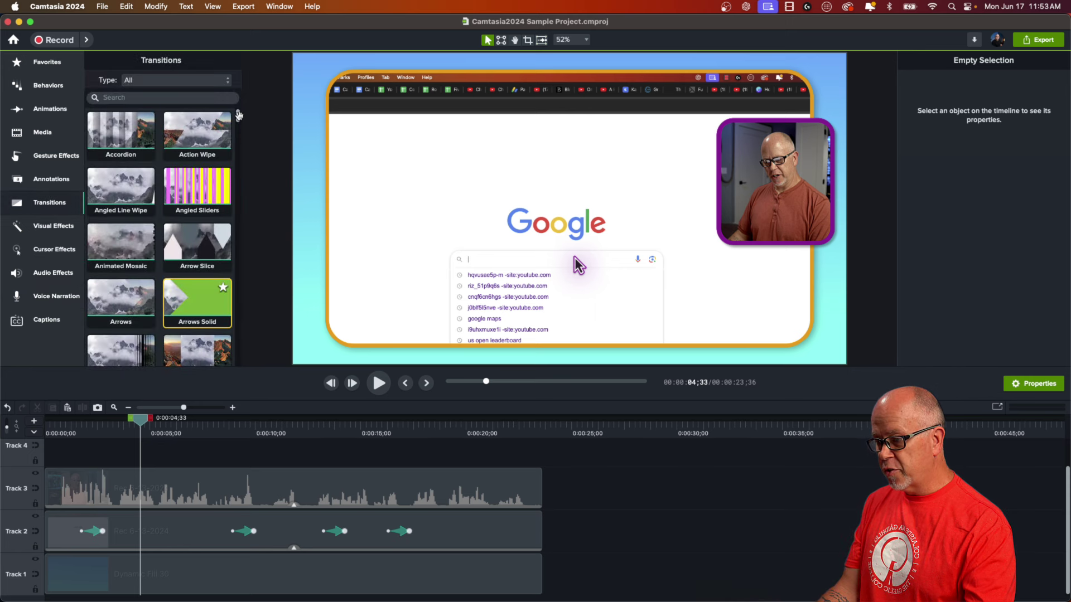
pyautogui.moveTo(239, 115); pyautogui.dragTo(243, 204)
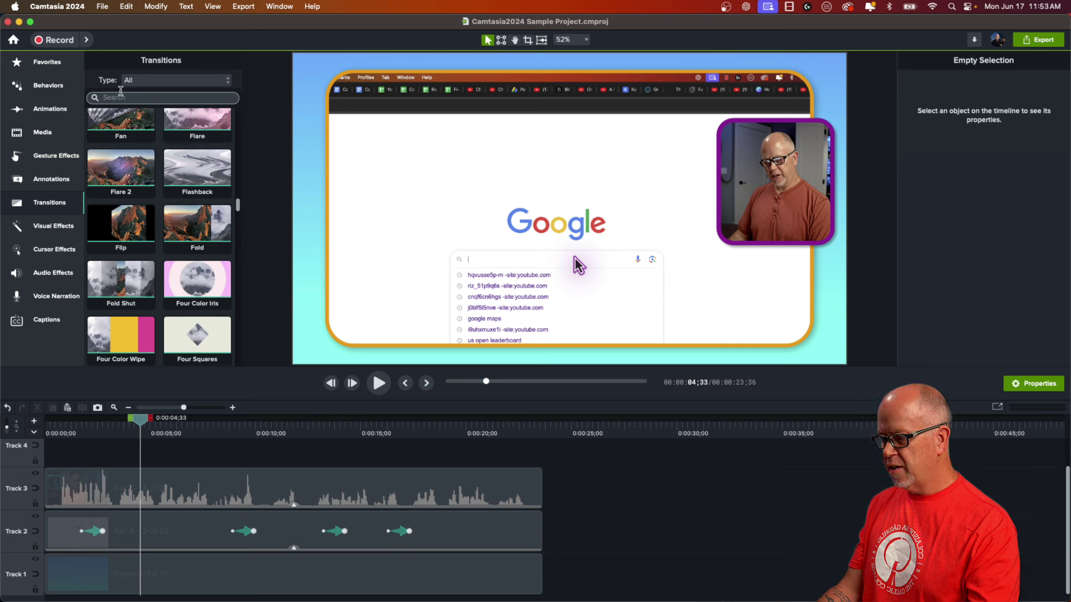
pyautogui.write('is')
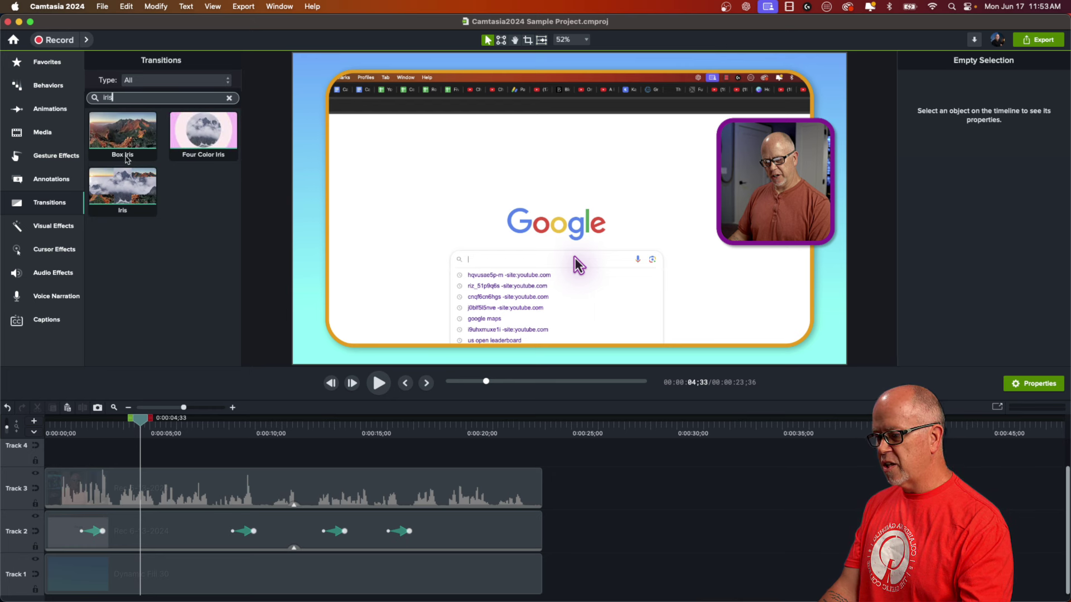
pyautogui.click(130, 97)
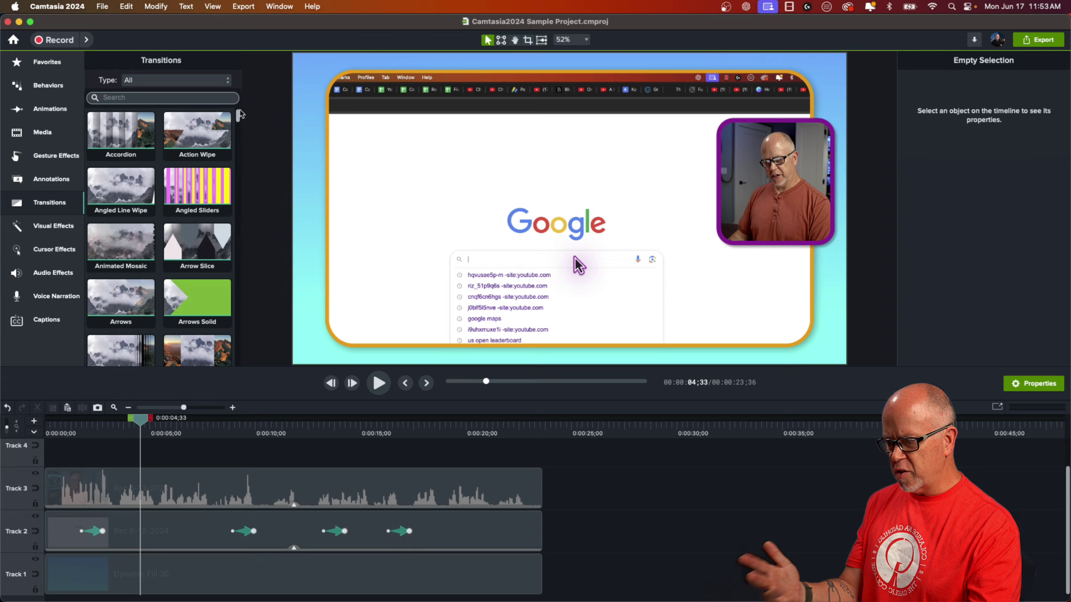
# Scroll to the Card Slide transition and star it as a favorite.
pyautogui.moveTo(239, 115)
pyautogui.mouseDown()
pyautogui.moveTo(238, 173)
pyautogui.moveTo(246, 136)
pyautogui.moveTo(249, 146)
pyautogui.mouseUp()
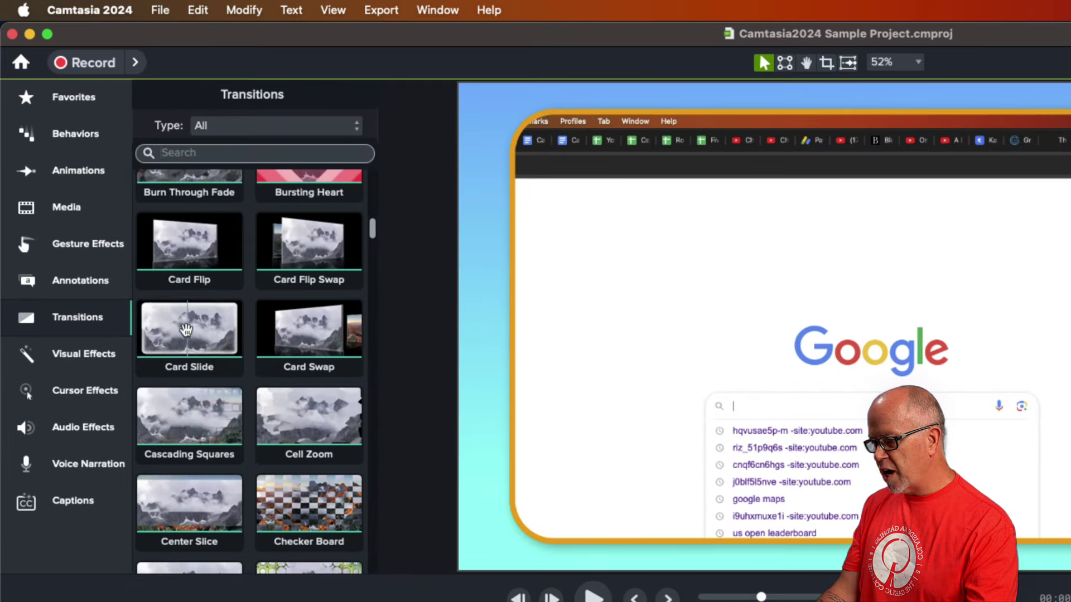
pyautogui.click(193, 324)
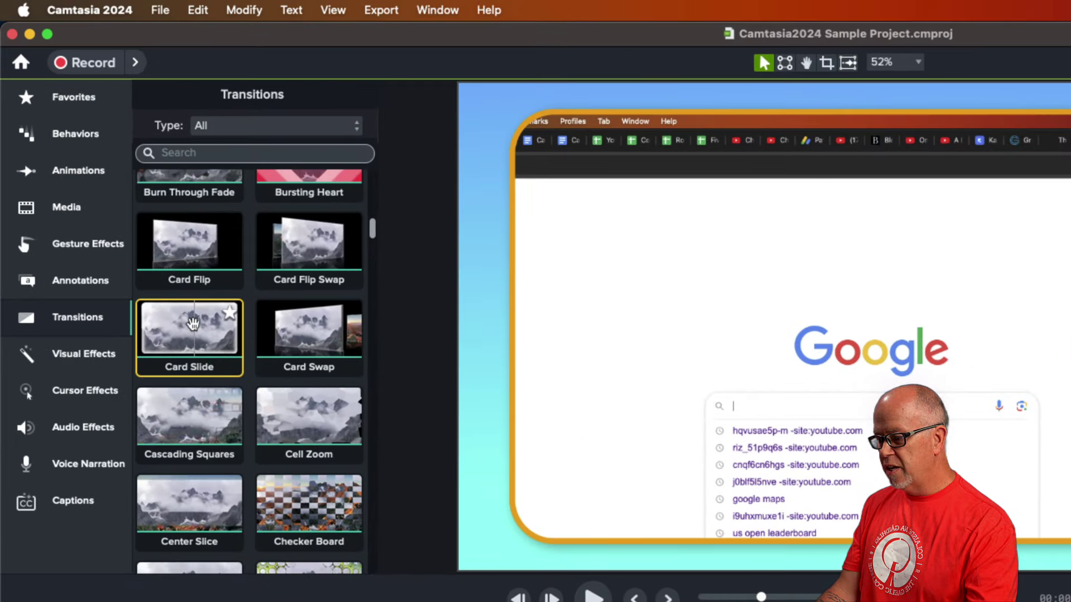
pyautogui.click(231, 315)
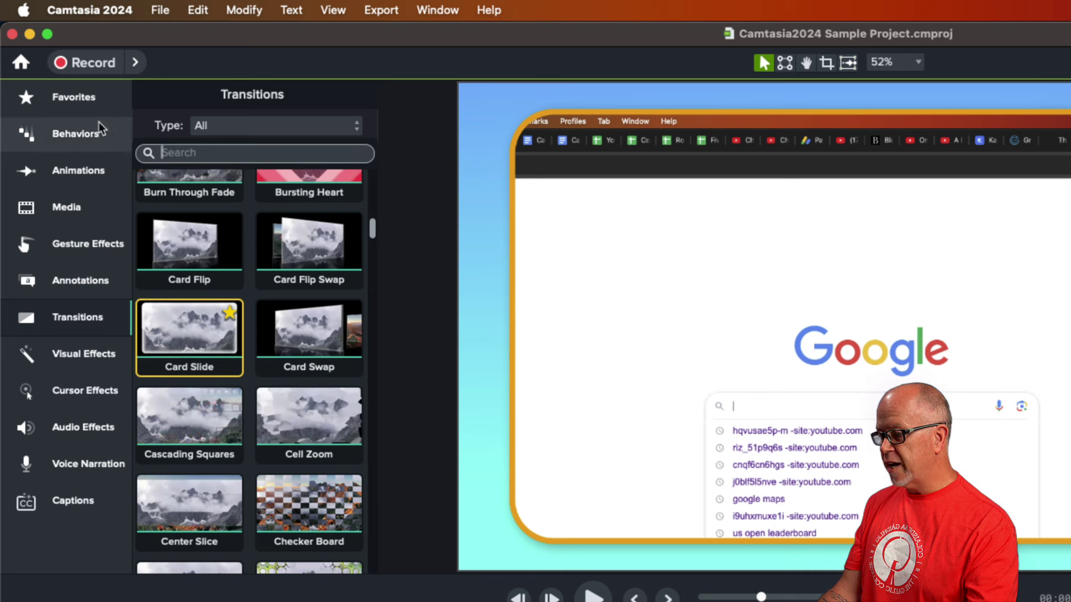
# In the Favorites collection, check Card Slide's context menu, then unstar it.
pyautogui.click(78, 95)
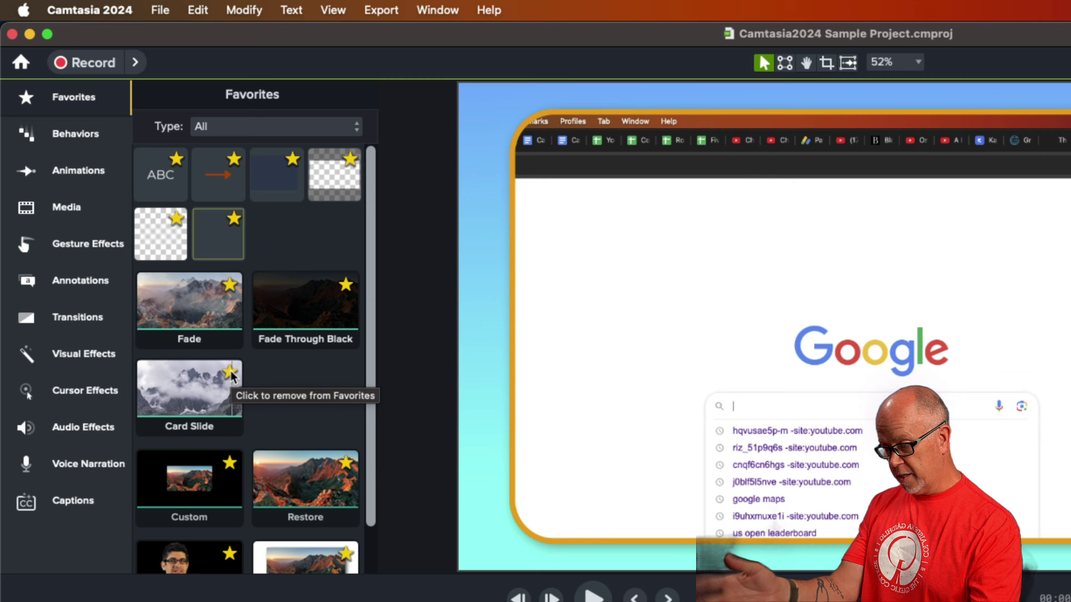
pyautogui.rightClick(195, 386)
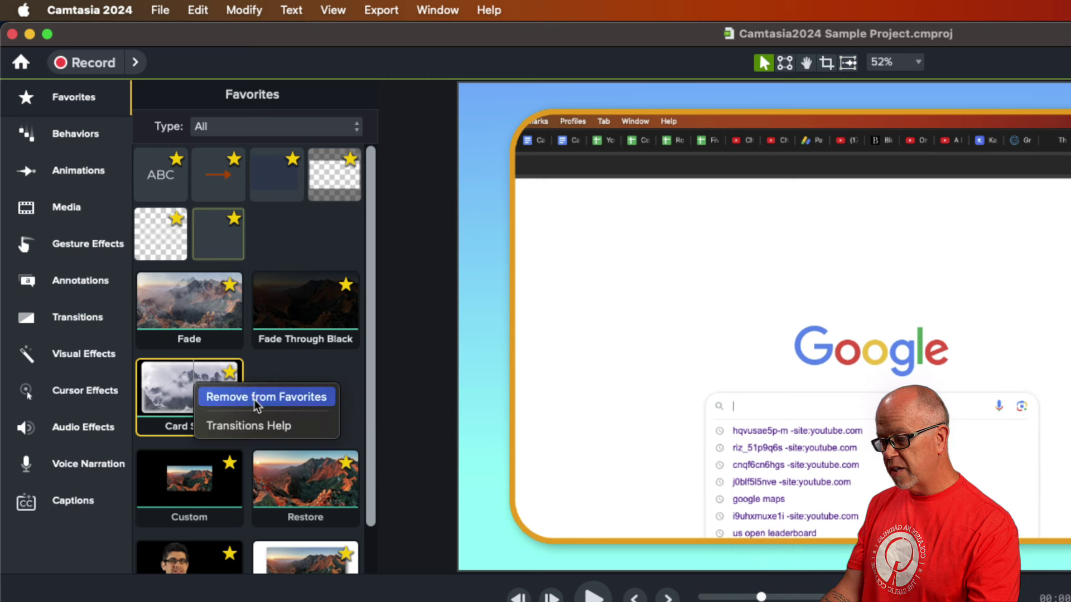
pyautogui.click(307, 367)
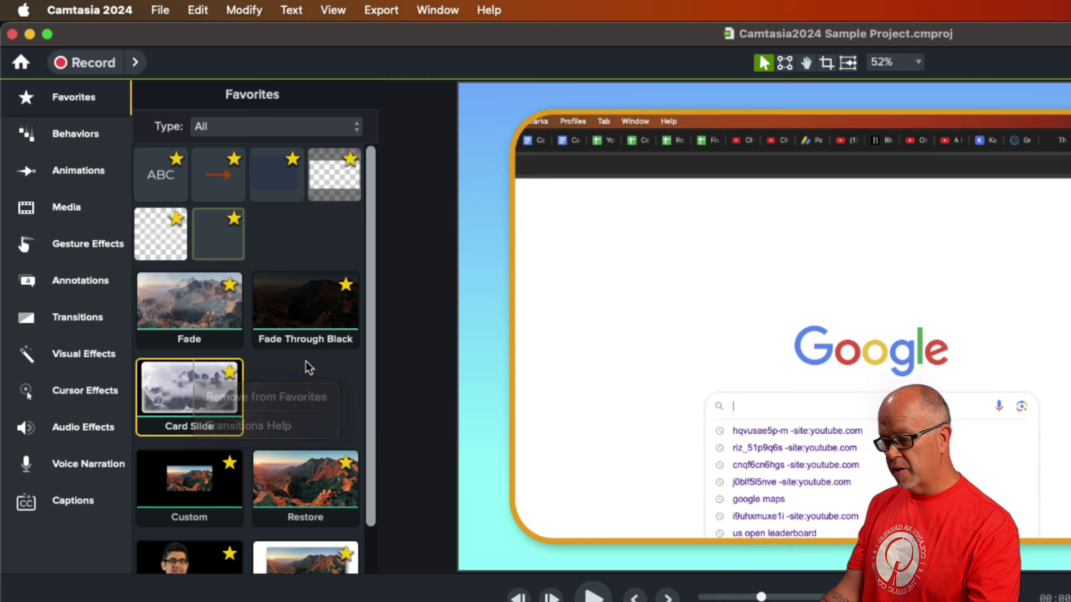
pyautogui.click(230, 374)
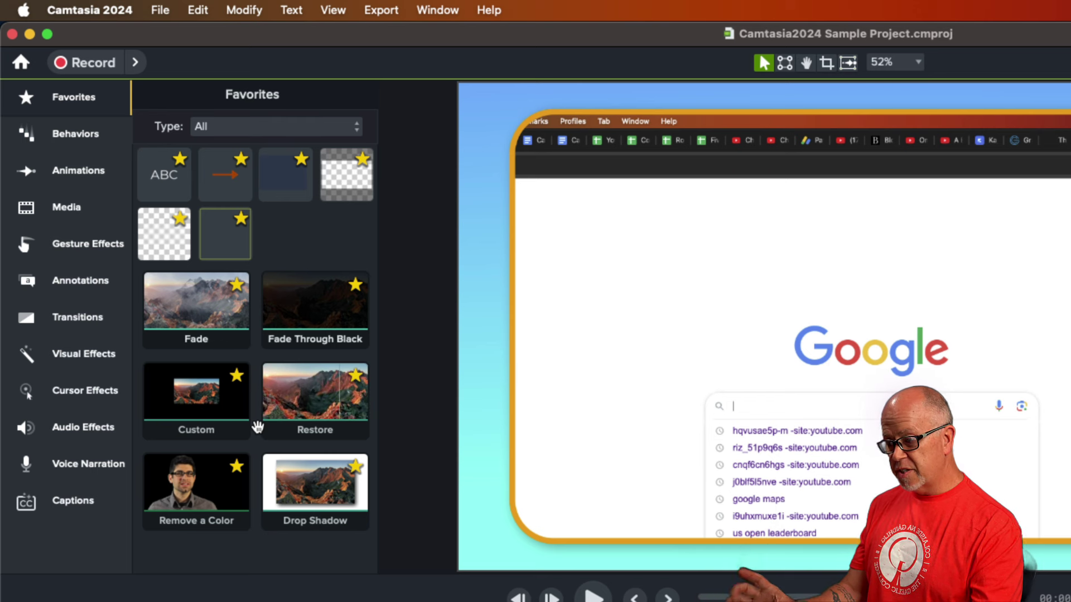
pyautogui.click(79, 170)
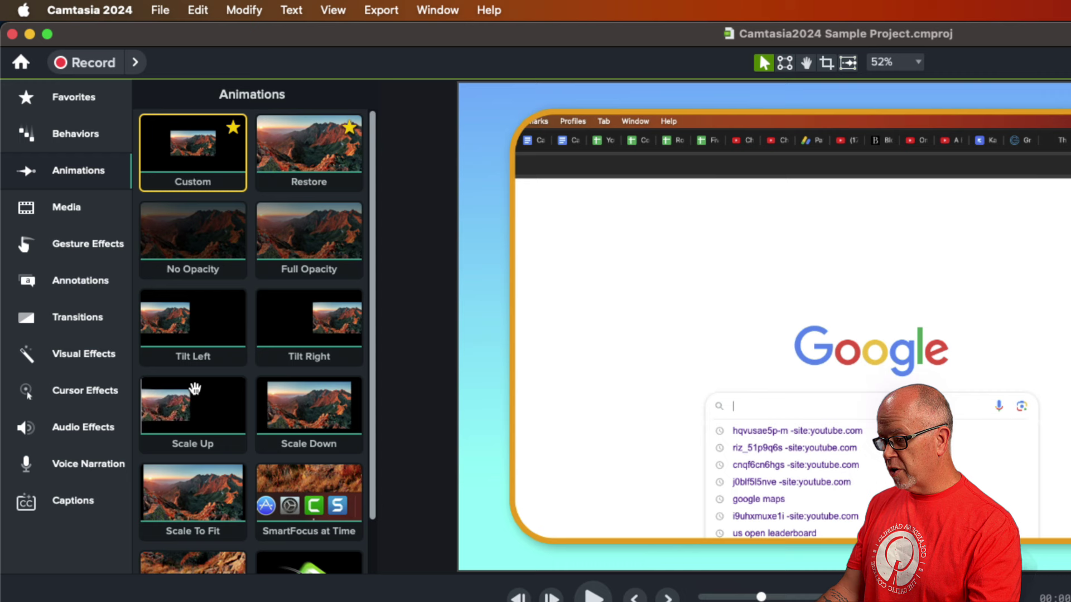
pyautogui.scroll(-2, 268, 429)
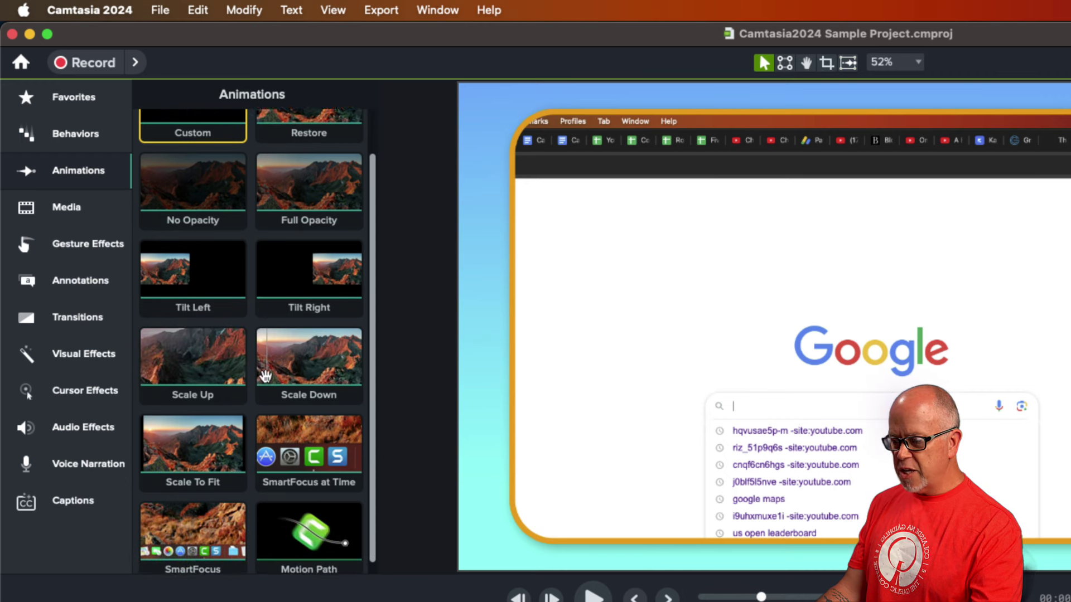
pyautogui.scroll(2, 267, 371)
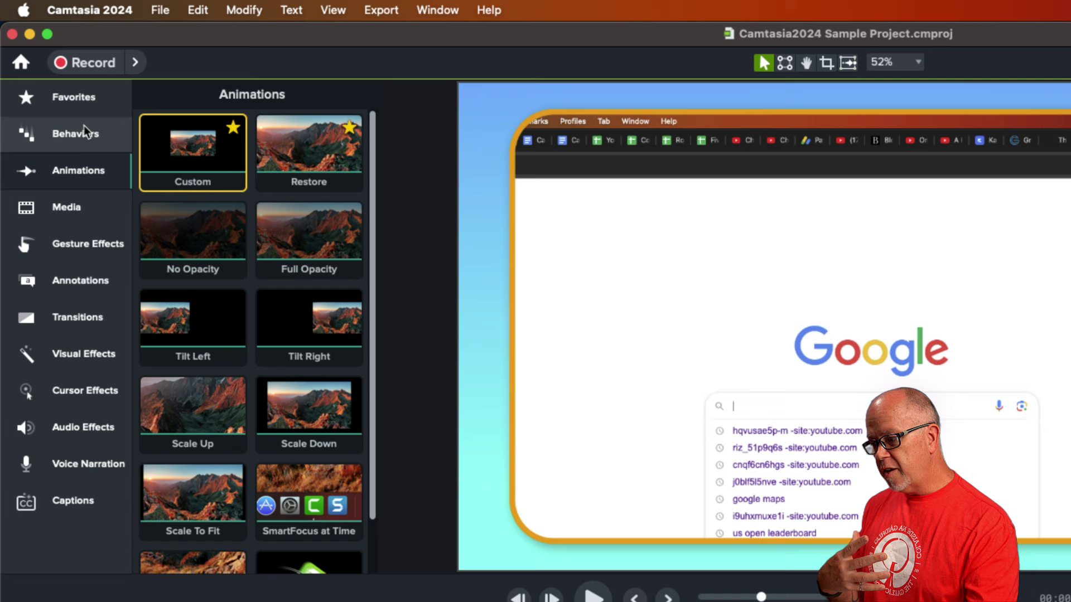
pyautogui.click(80, 96)
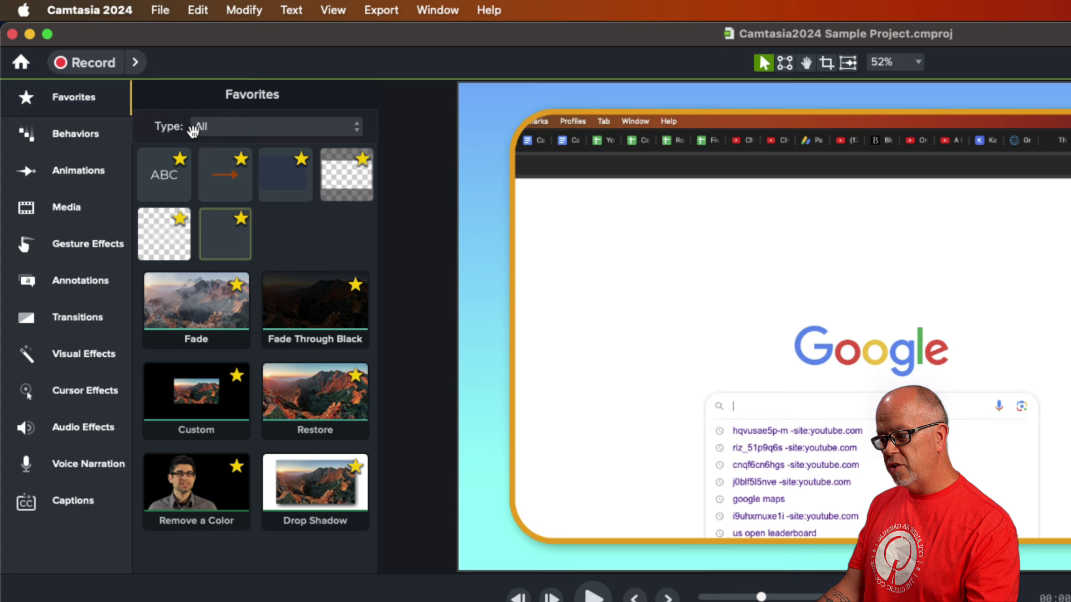
pyautogui.click(223, 128)
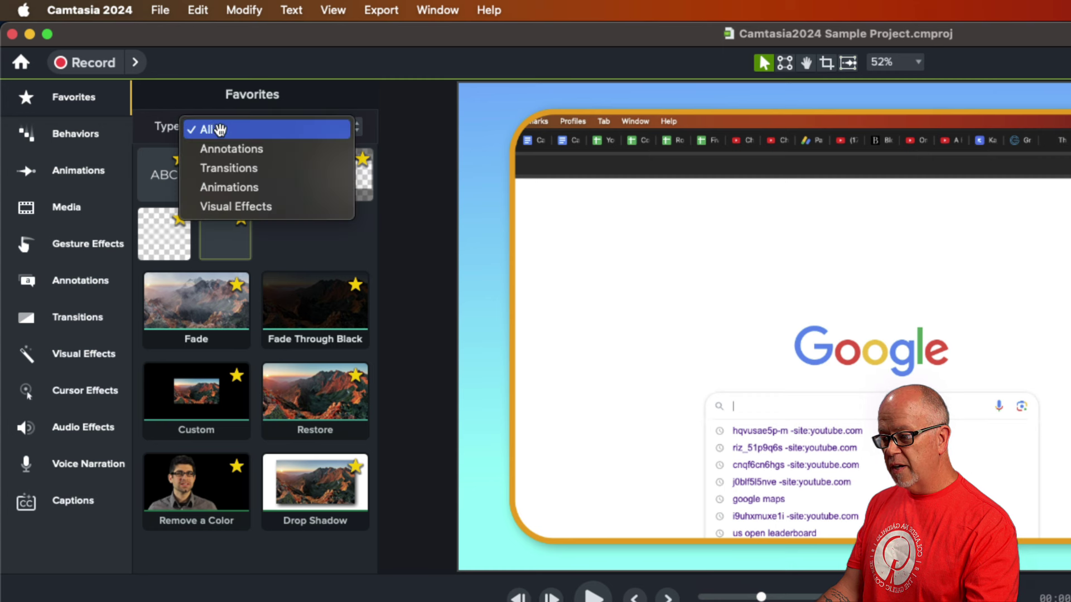
pyautogui.click(239, 149)
pyautogui.click(238, 130)
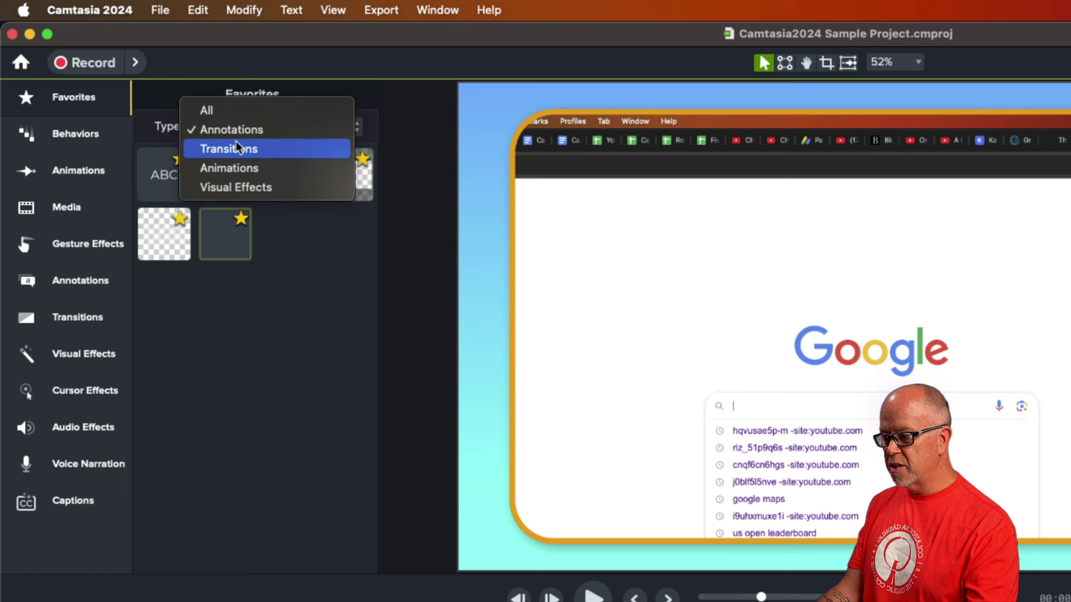
pyautogui.click(239, 149)
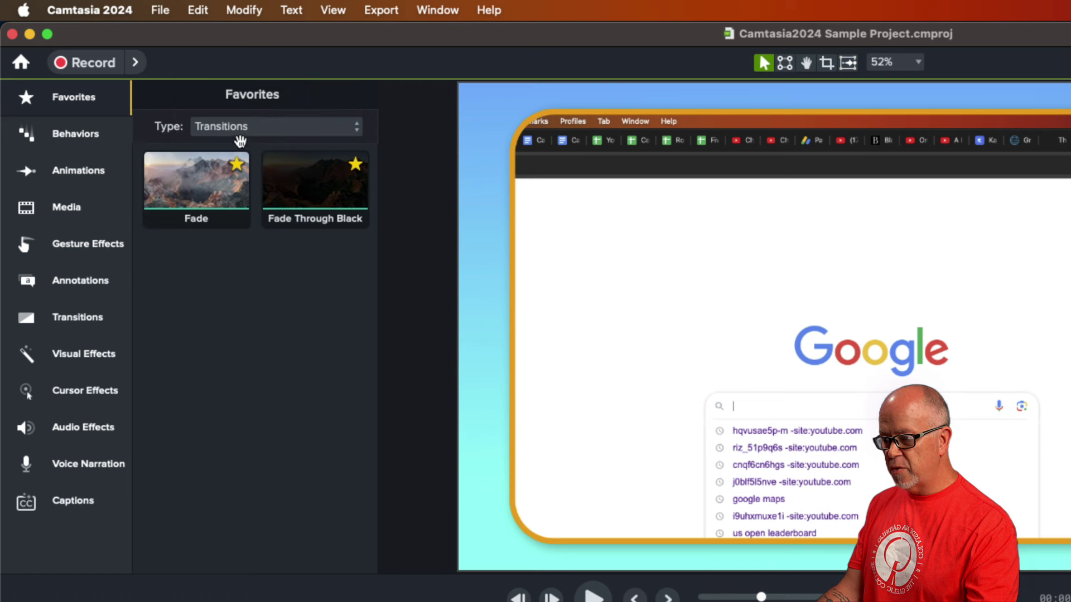
pyautogui.click(241, 129)
pyautogui.click(238, 149)
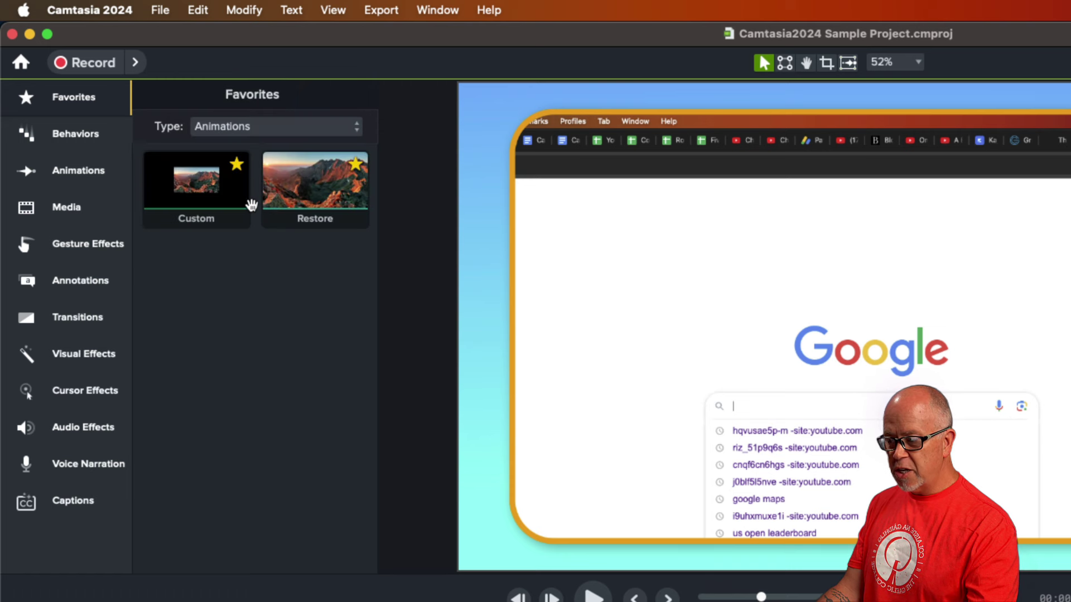
pyautogui.click(270, 129)
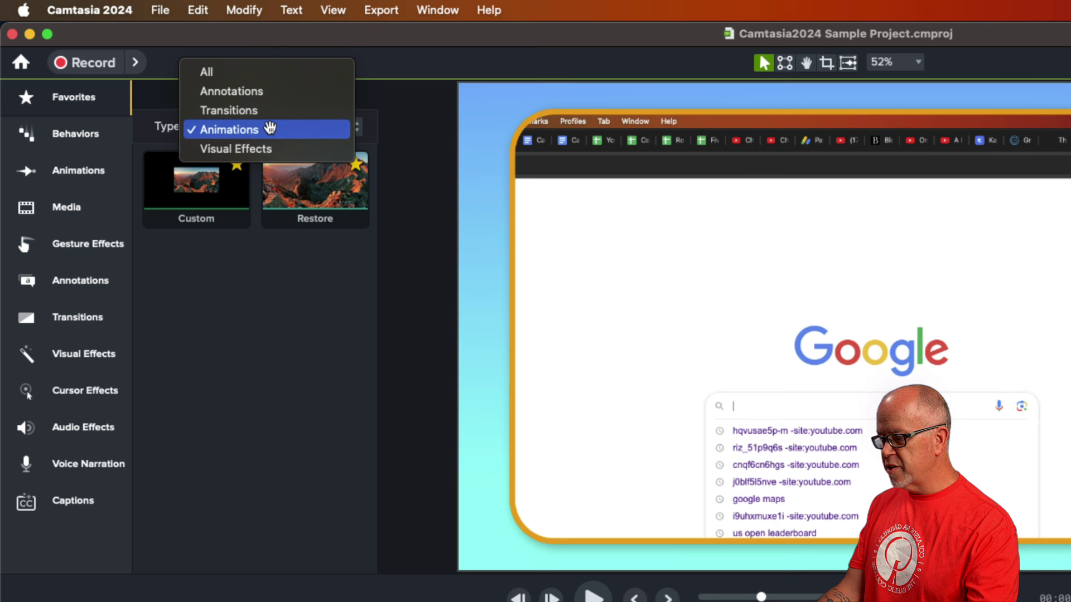
pyautogui.click(251, 151)
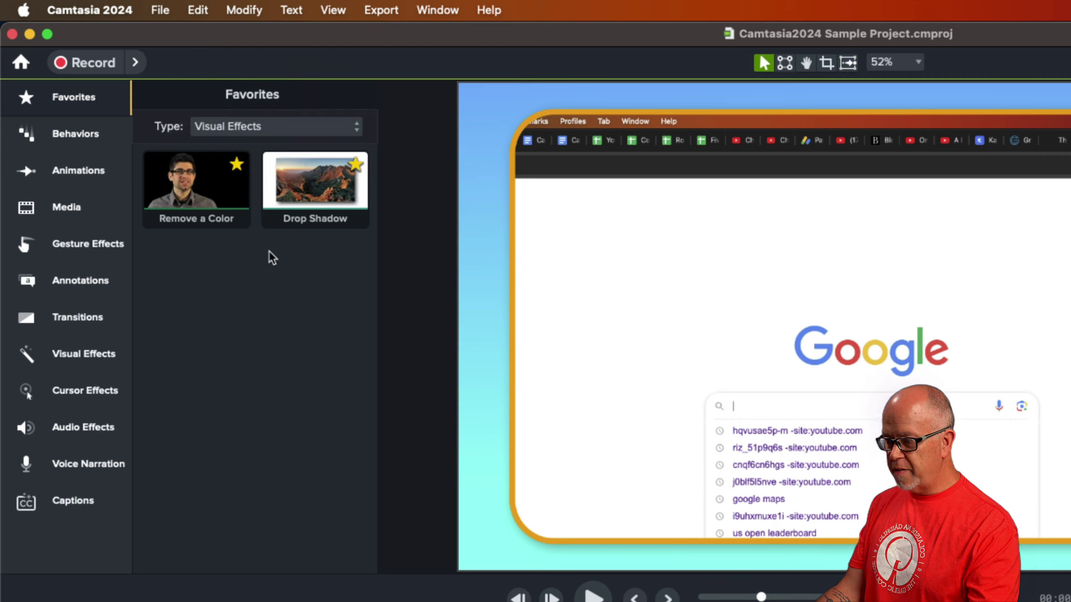
pyautogui.click(262, 132)
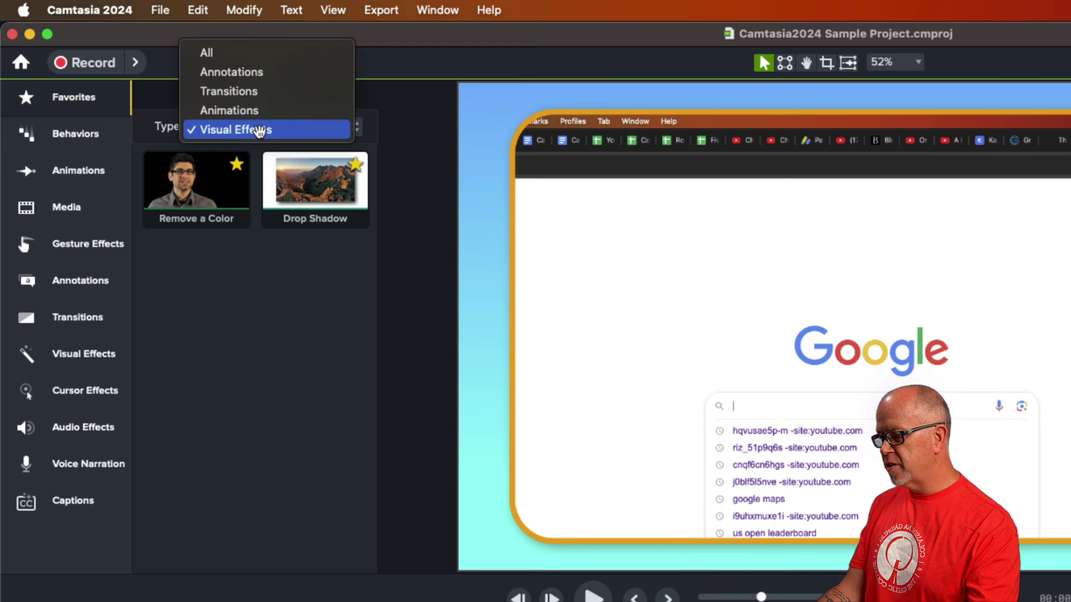
pyautogui.click(225, 55)
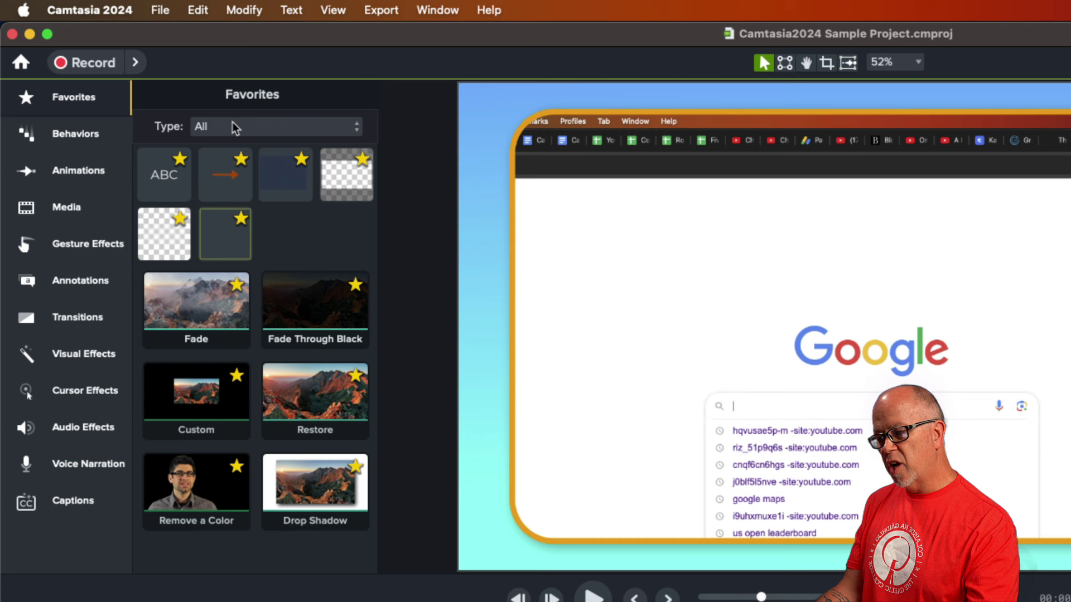